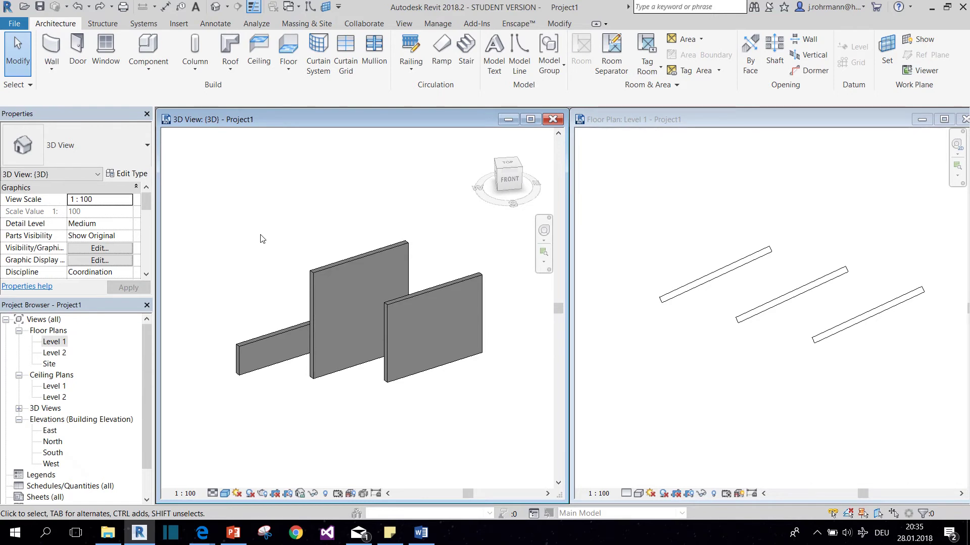
- Examine the wall type and compare the instance properties of the three existing walls, such as location line and top constraint
click(52, 47)
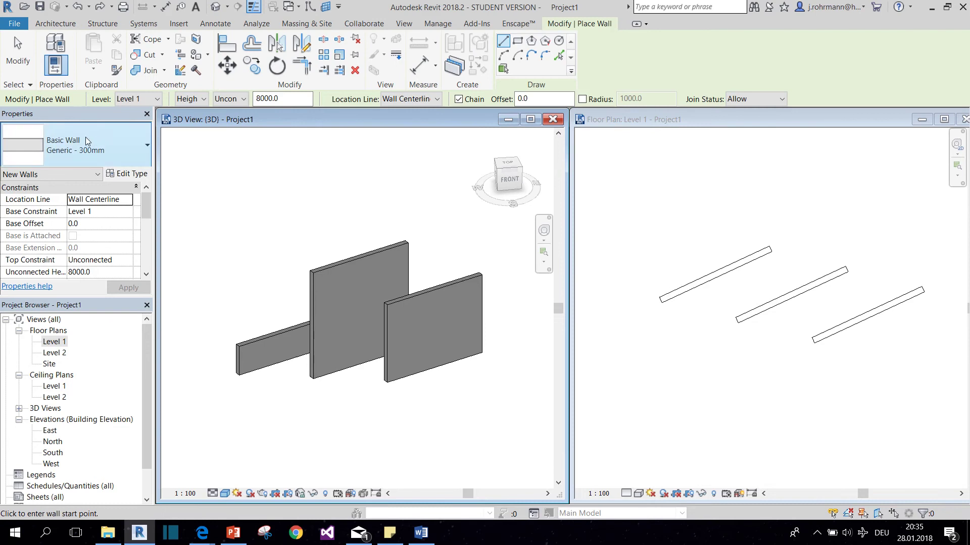
key(Escape)
click(336, 308)
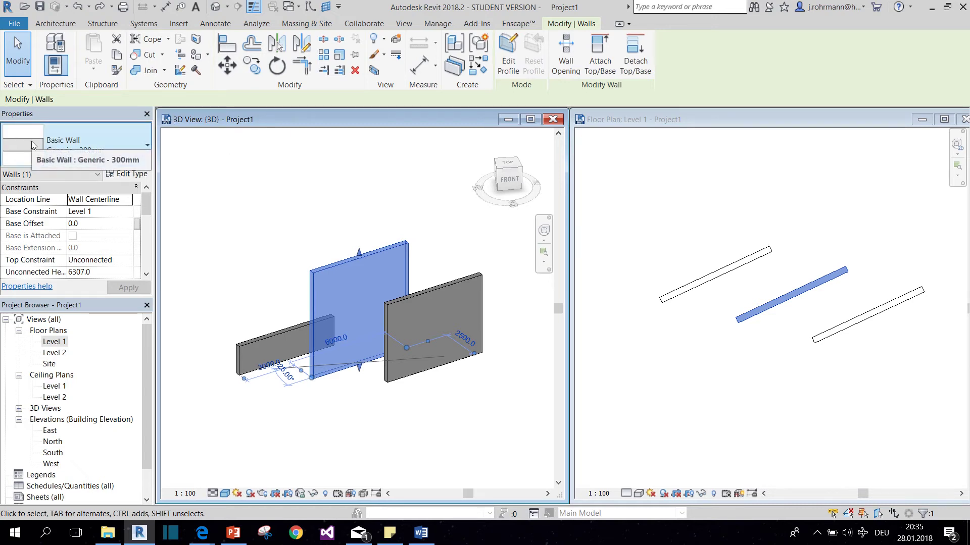
mouse_move(32, 141)
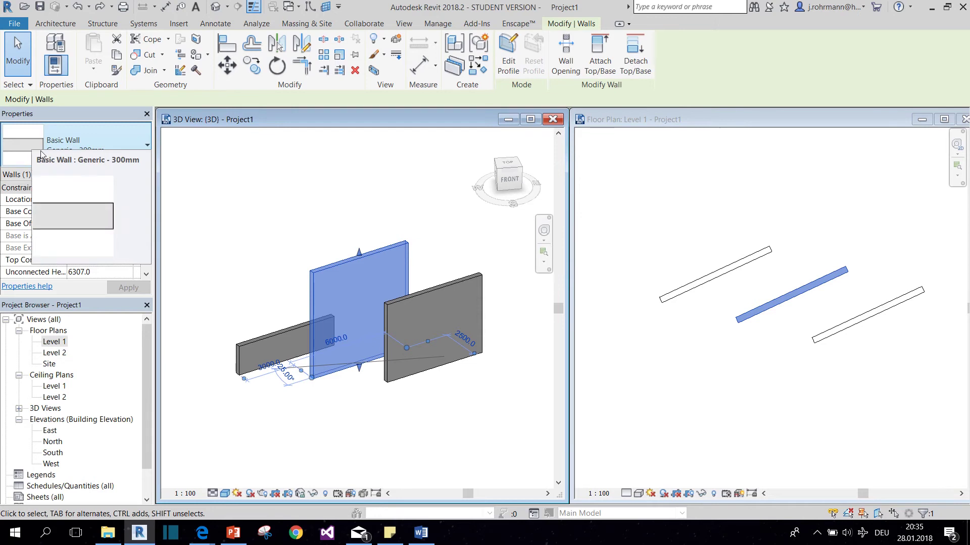
click(262, 354)
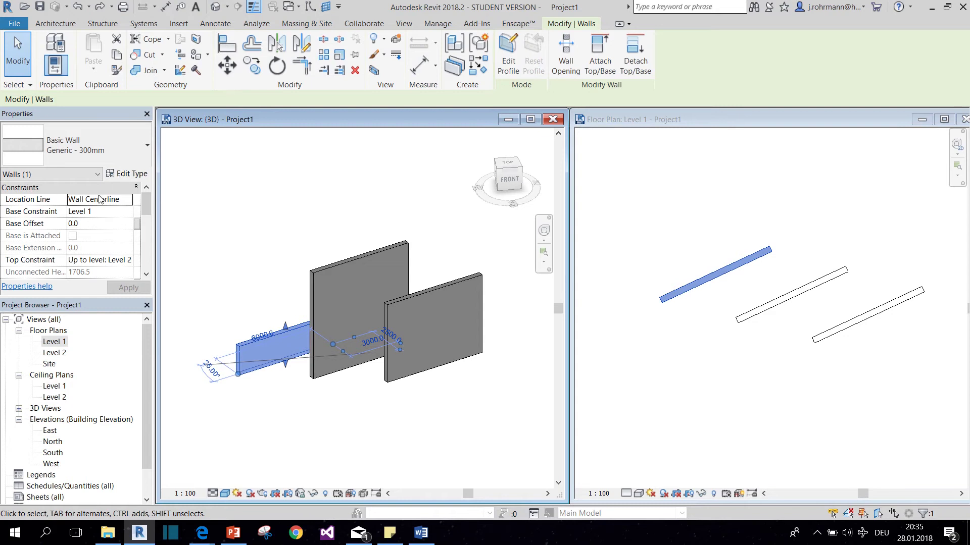
click(322, 286)
click(417, 316)
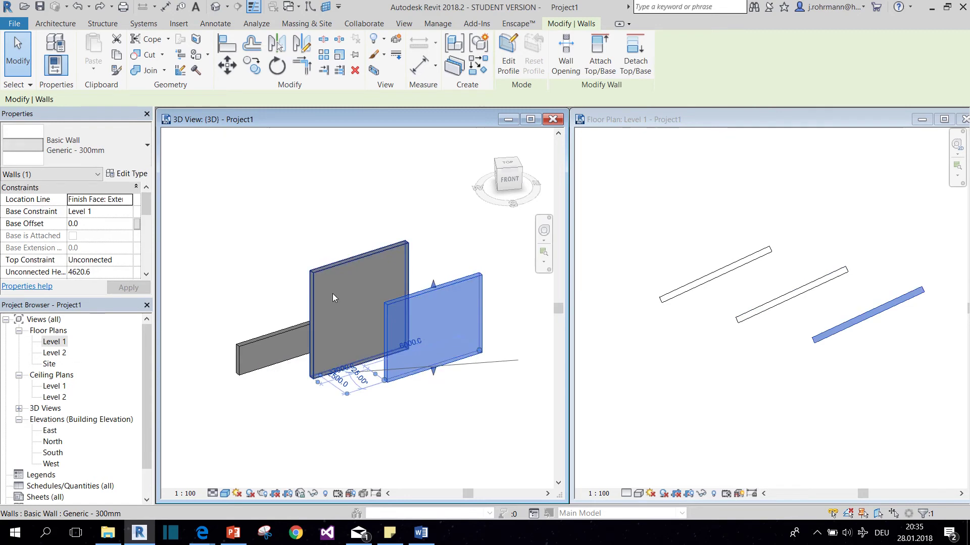
click(332, 293)
- Set the coarse scale fill pattern of the shortest wall's Generic - 300mm type to Brickwork and apply it
click(276, 345)
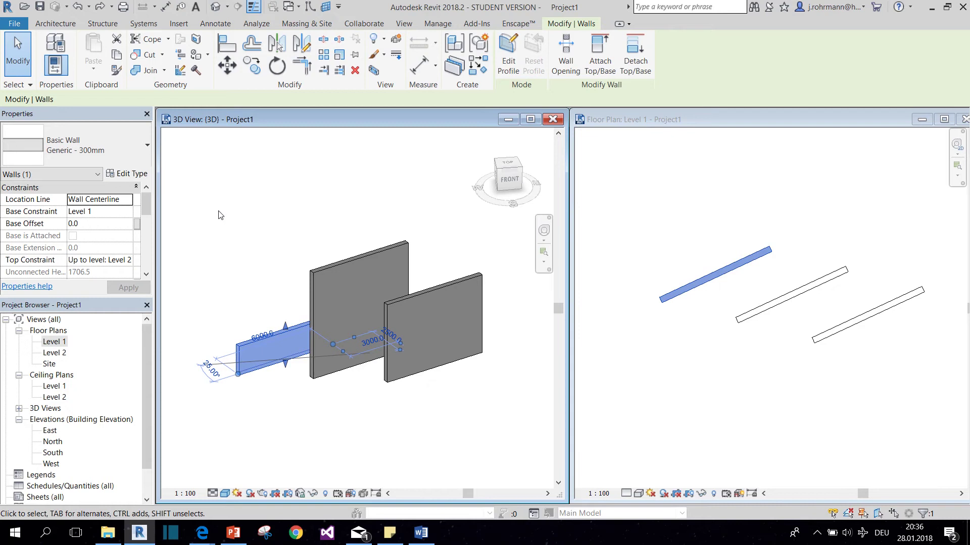
click(128, 177)
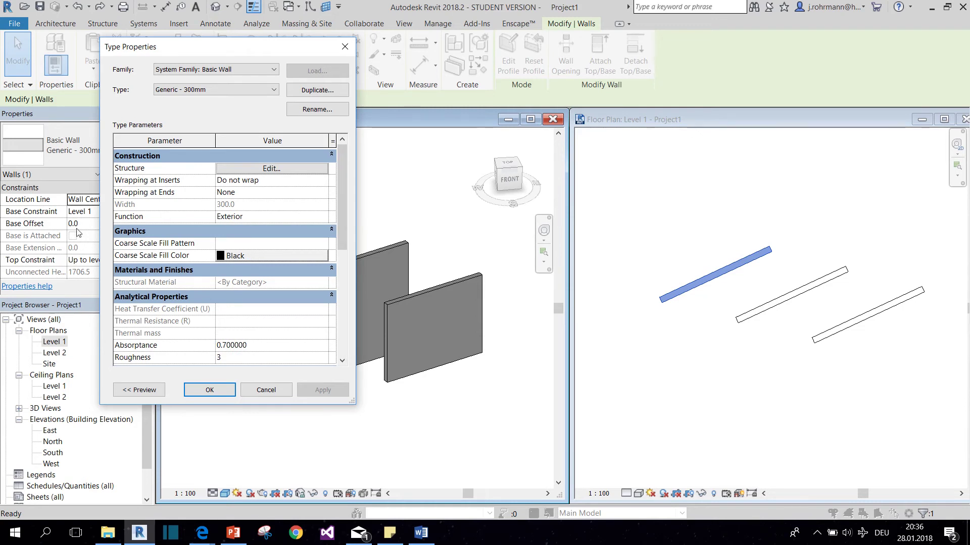
click(247, 243)
click(324, 243)
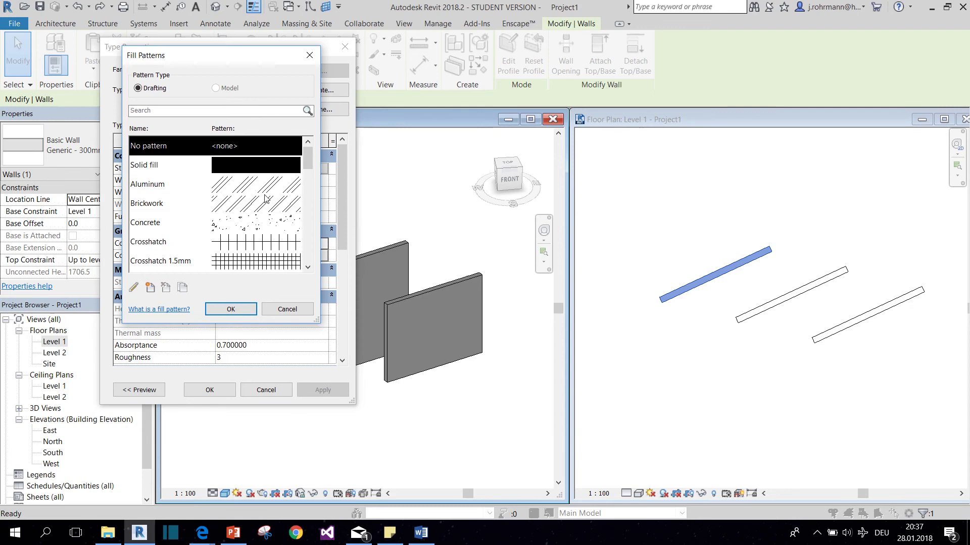
click(248, 206)
click(231, 309)
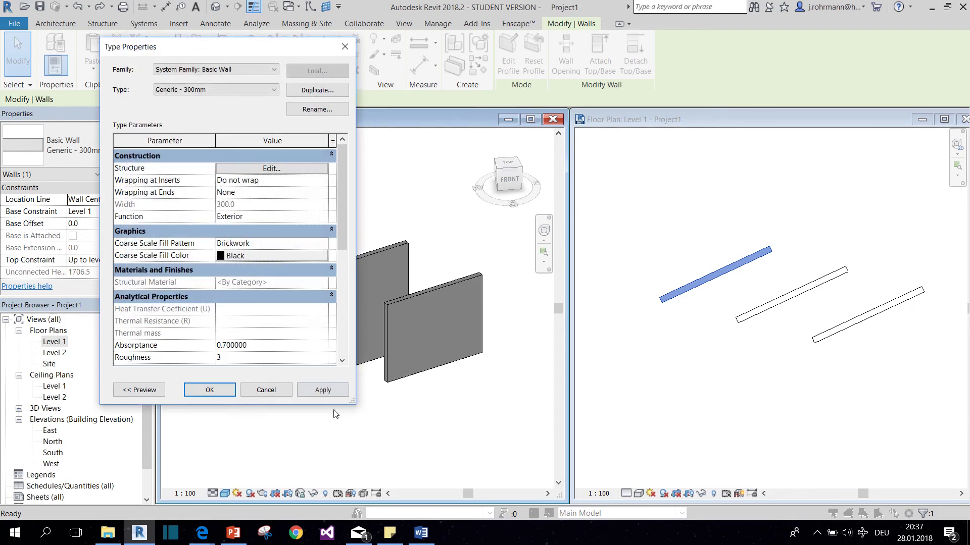
click(323, 391)
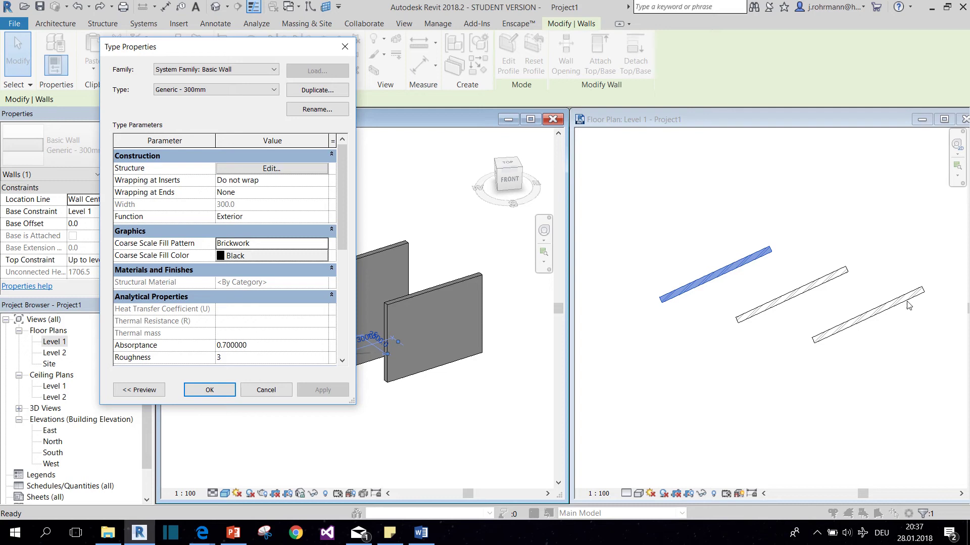
- Try Aluminum as the Generic - 300mm type's coarse scale fill pattern, but settle on No pattern
click(312, 245)
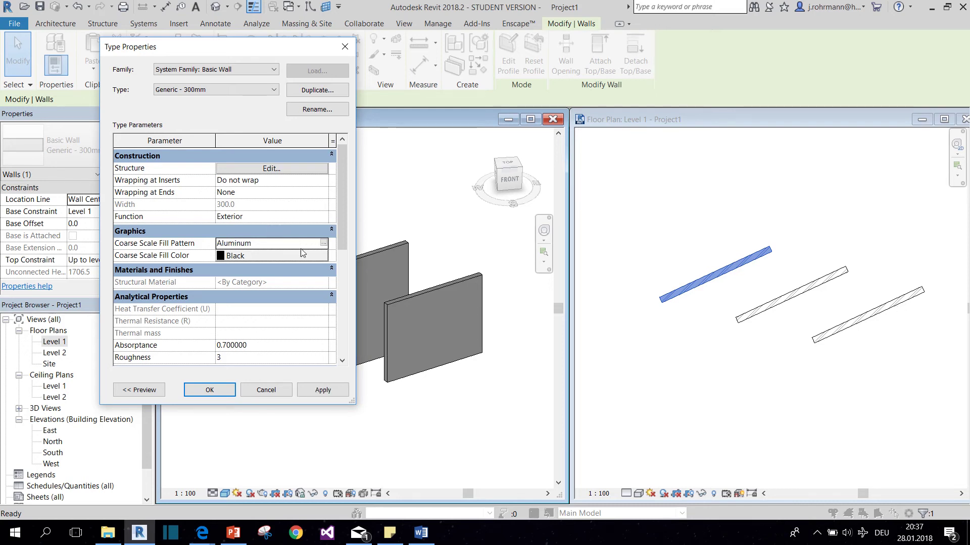
click(323, 244)
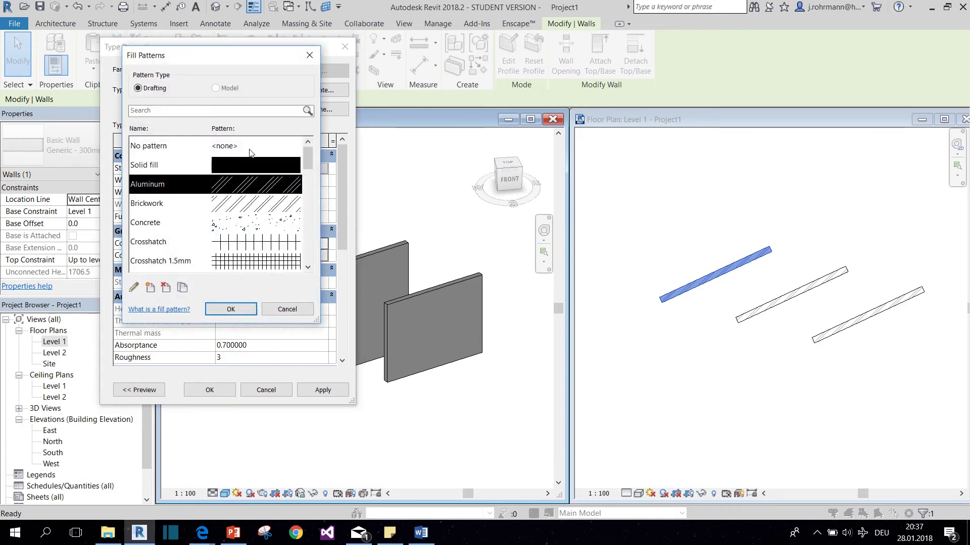
click(231, 309)
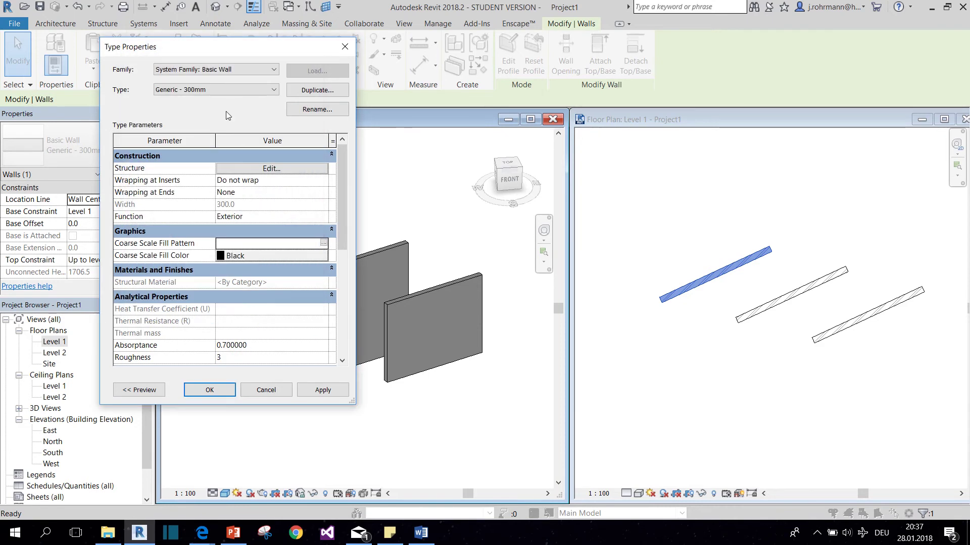
- Duplicate the Generic - 300mm wall type under the name Youtube
click(319, 91)
click(289, 239)
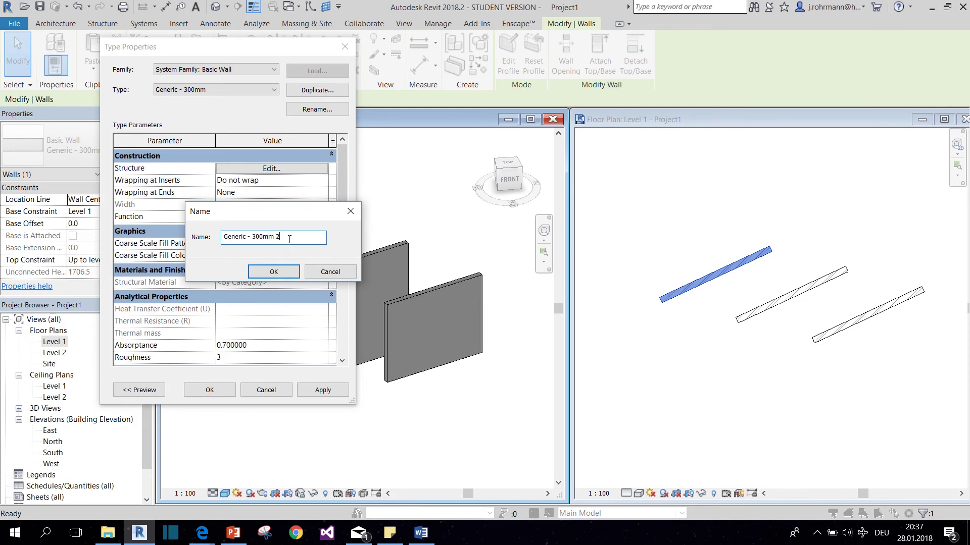
drag(284, 240, 161, 249)
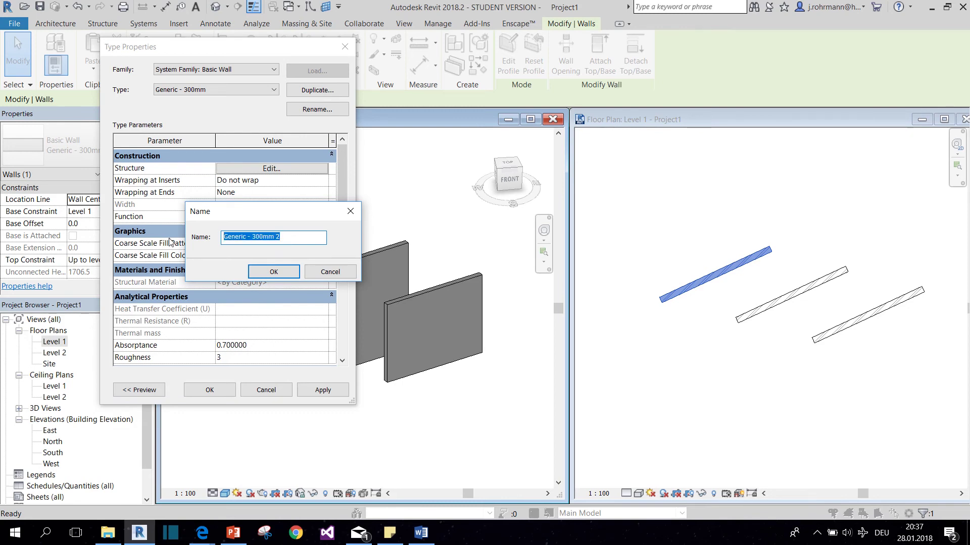
text(Youtube)
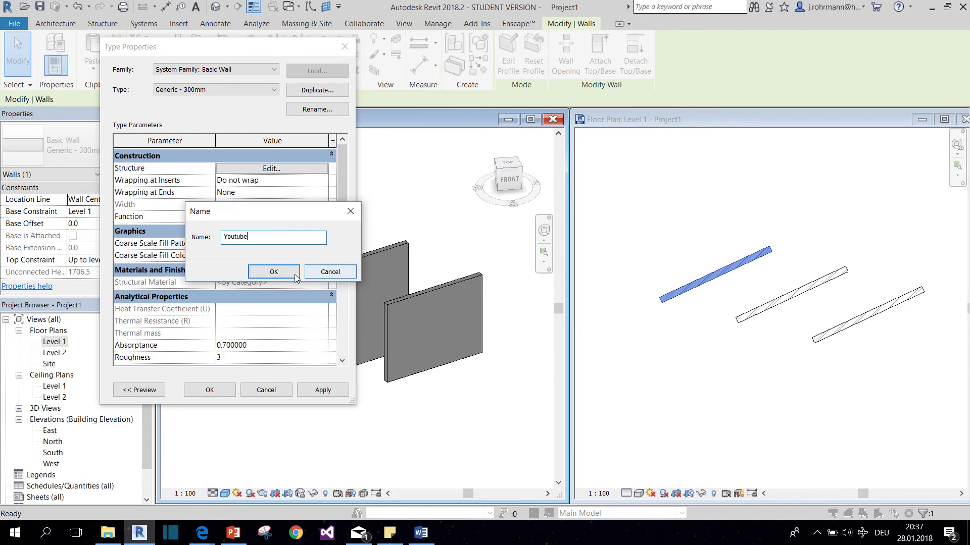
click(294, 273)
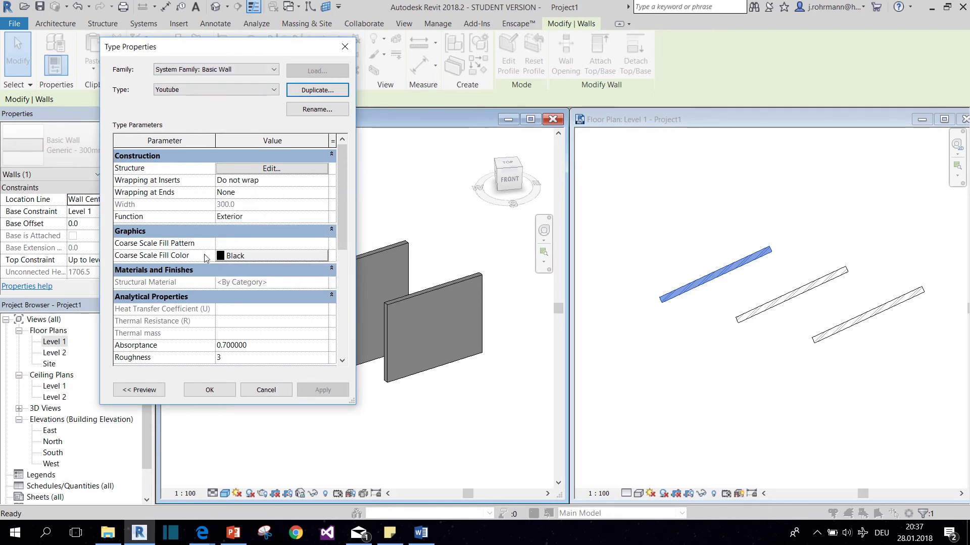
- Set the Youtube wall type's coarse scale fill pattern to Aluminum, accept the type changes and check the wall in the Level 1 plan
click(303, 243)
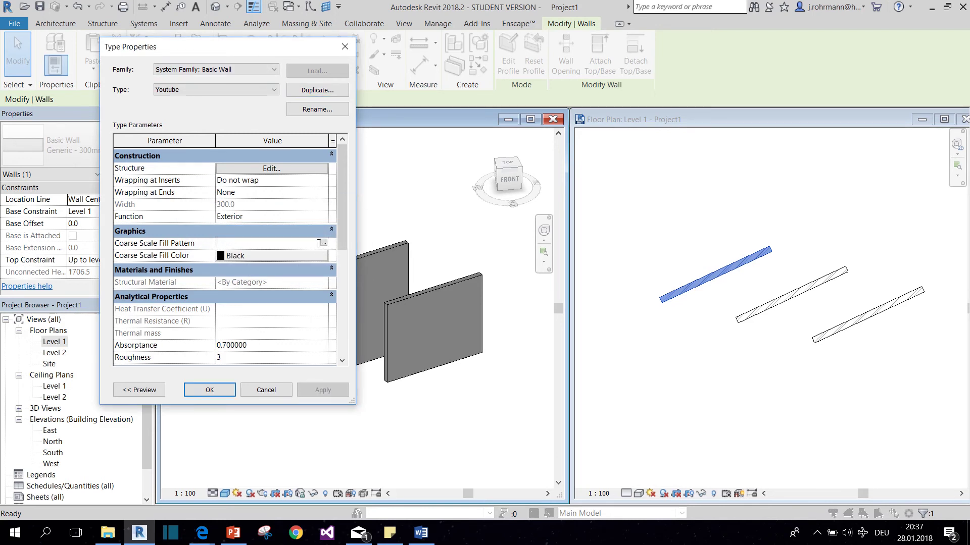
click(322, 242)
click(255, 185)
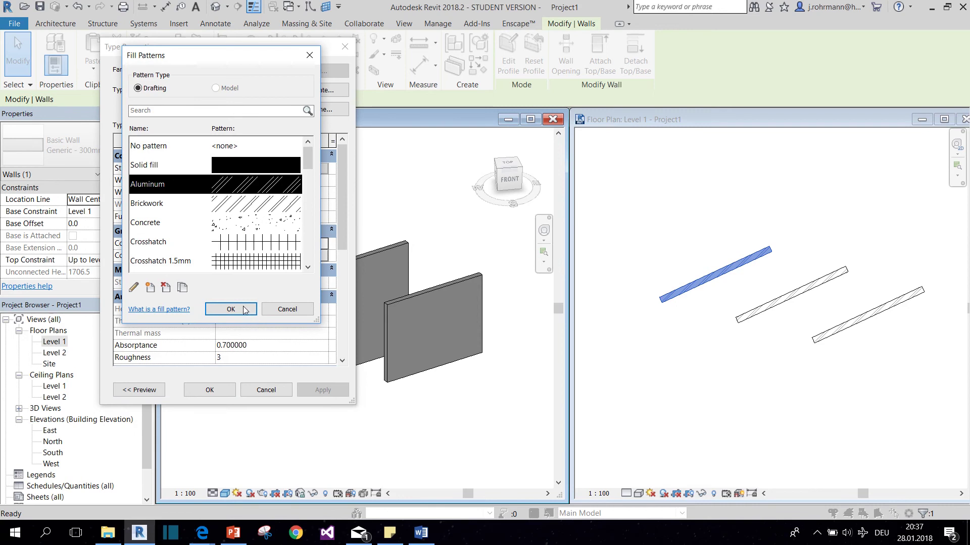
click(242, 311)
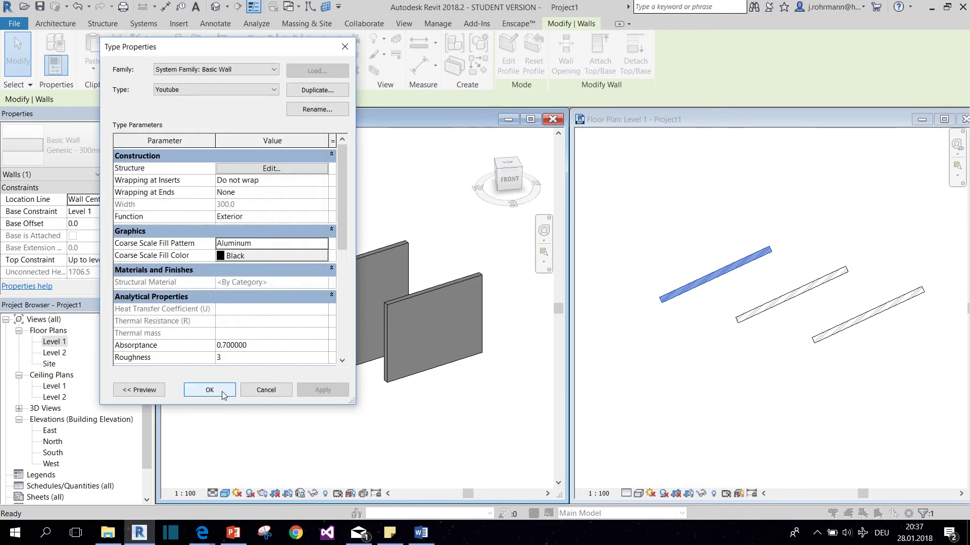
click(222, 392)
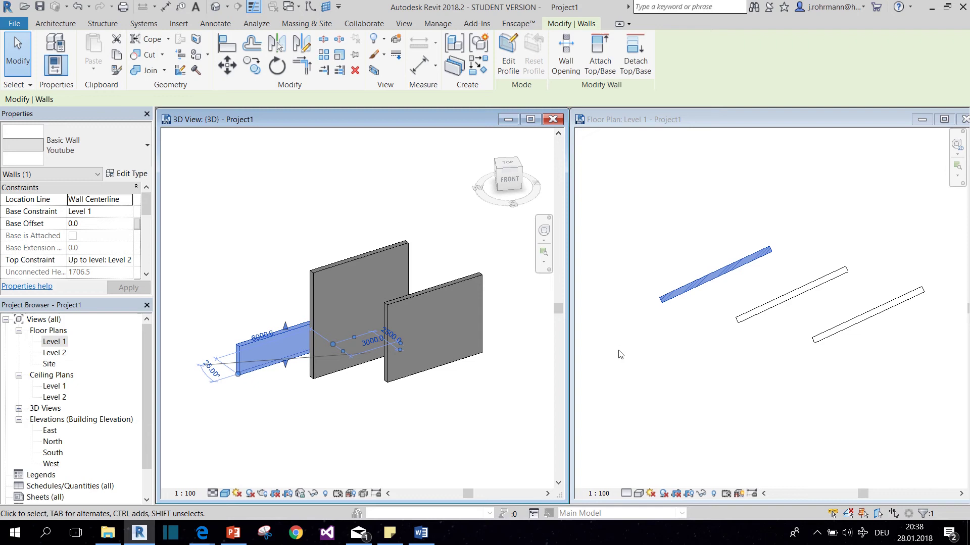
click(693, 294)
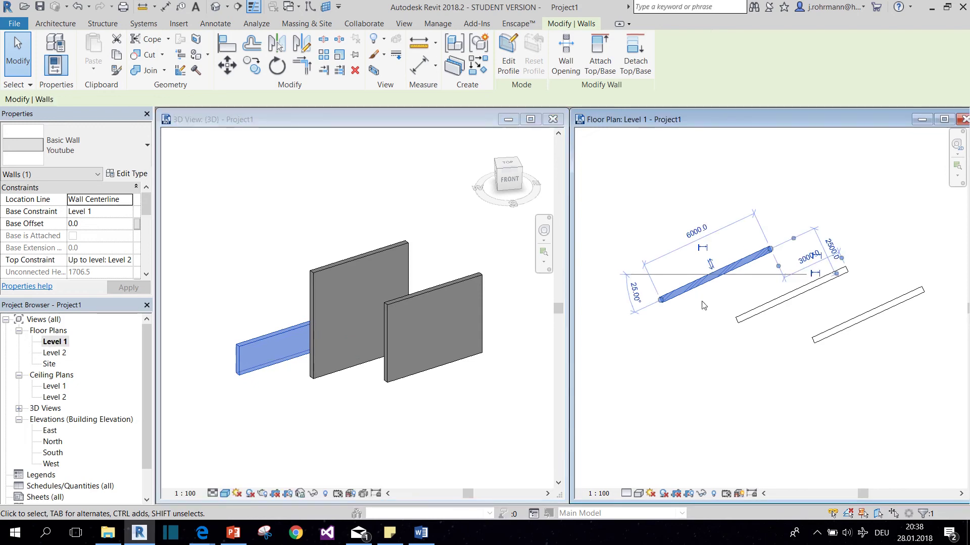
click(664, 277)
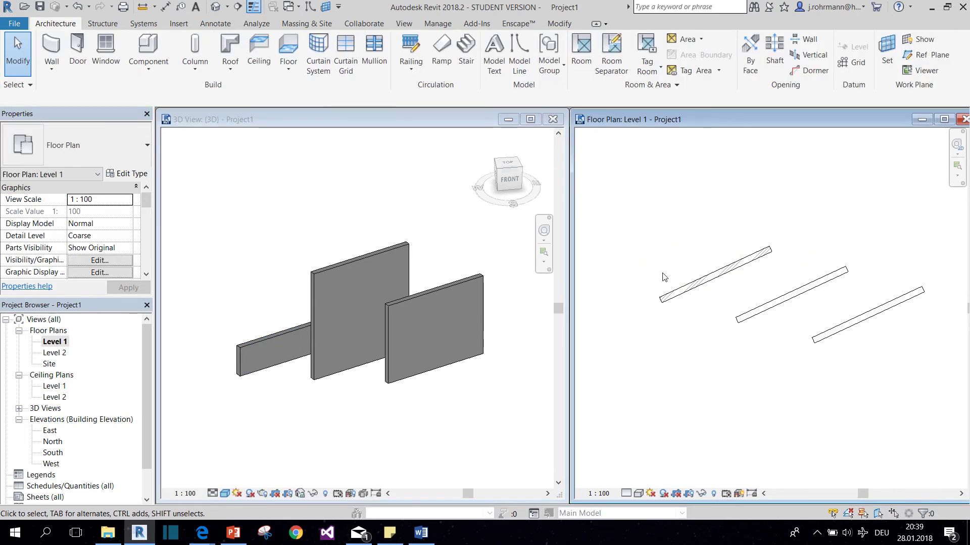
- Draw a Youtube-type wall about 5800 mm long, parallel to and above the existing walls in the Level 1 plan
click(57, 47)
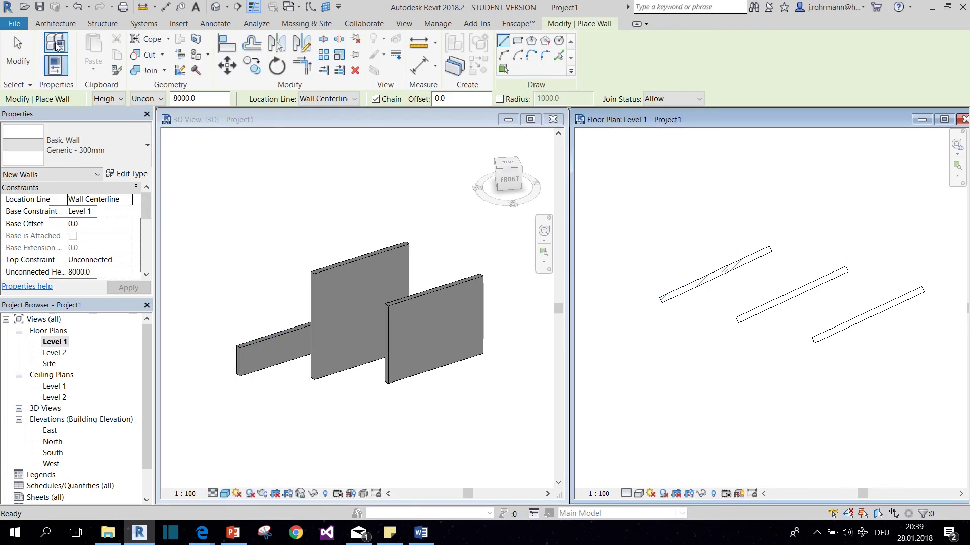
click(81, 144)
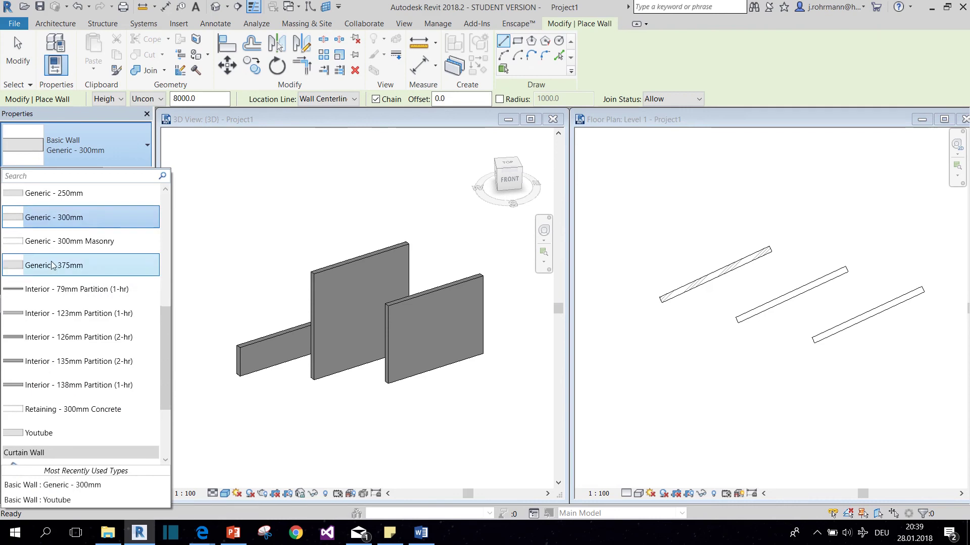
click(74, 432)
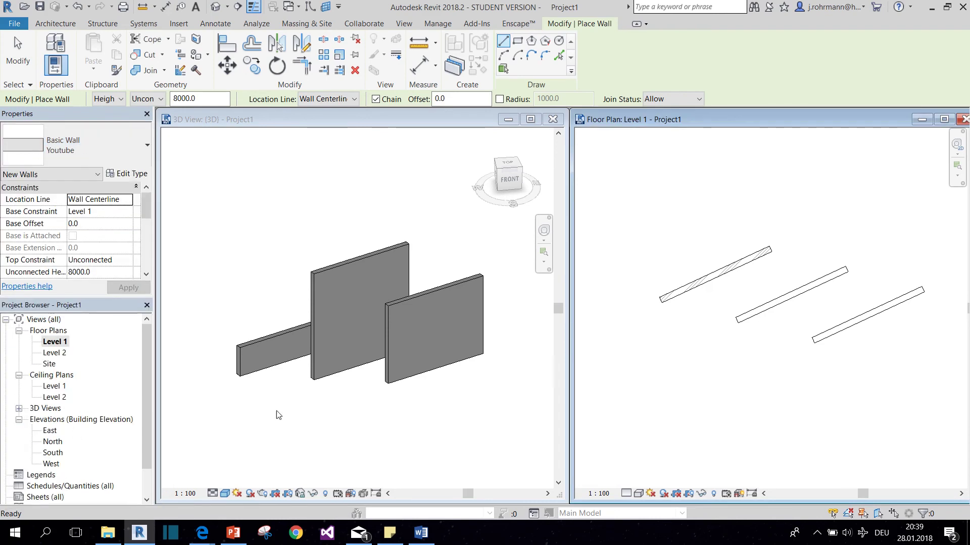
click(617, 246)
click(721, 194)
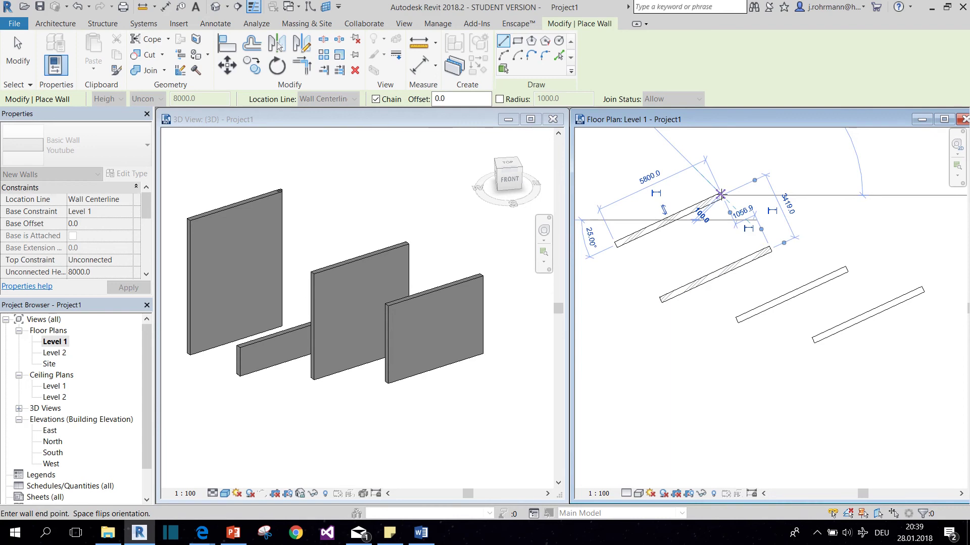
key(Escape)
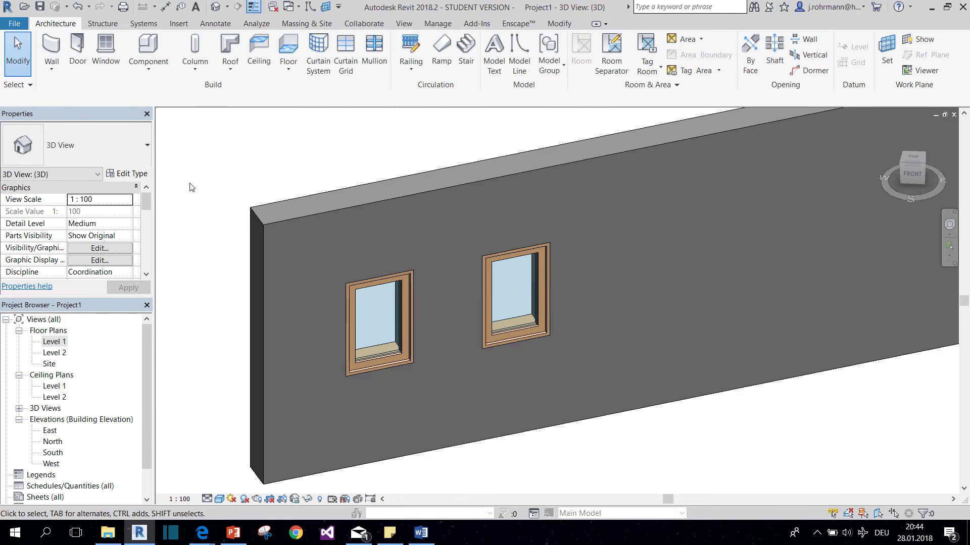
- Set the sill height of the window nearest the wall's end to 500 mm and apply it
click(383, 315)
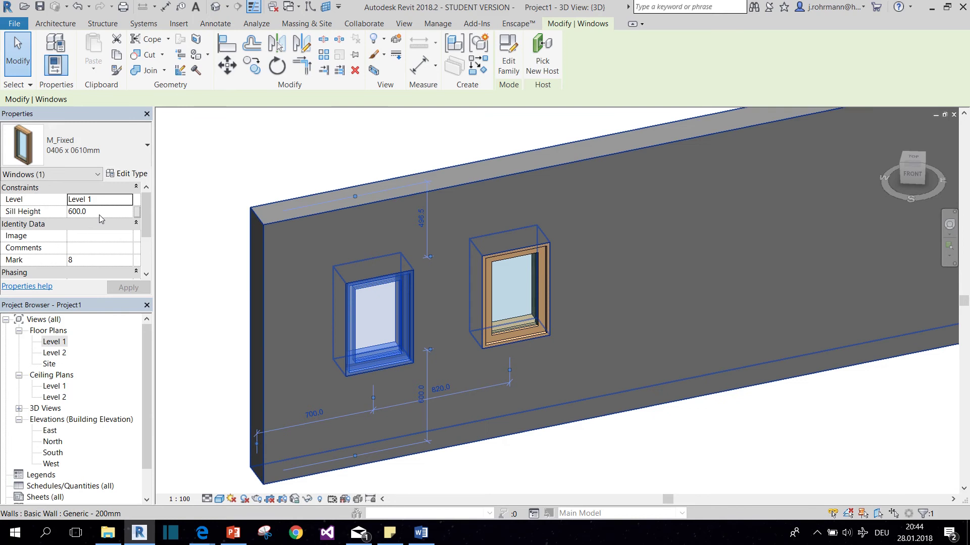
click(74, 213)
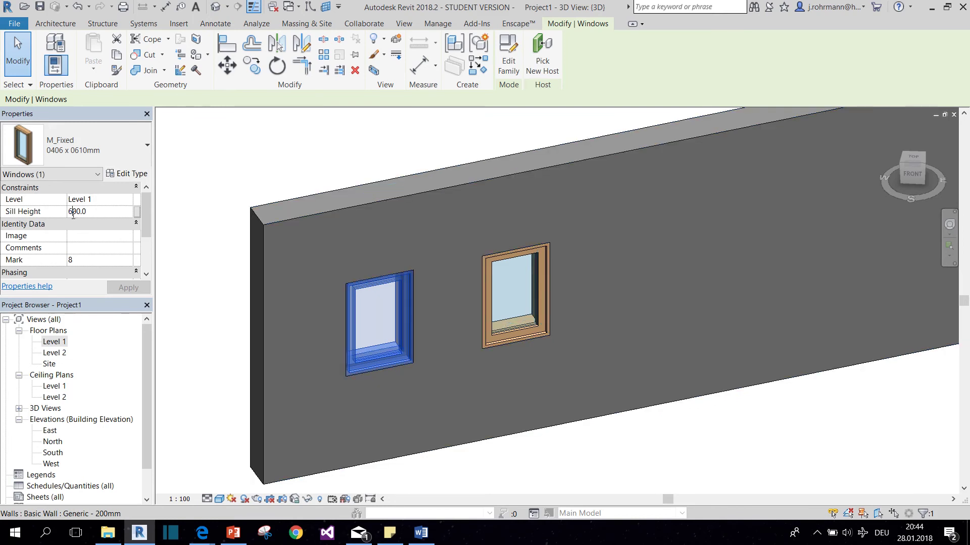
key(BackSpace)
text(5)
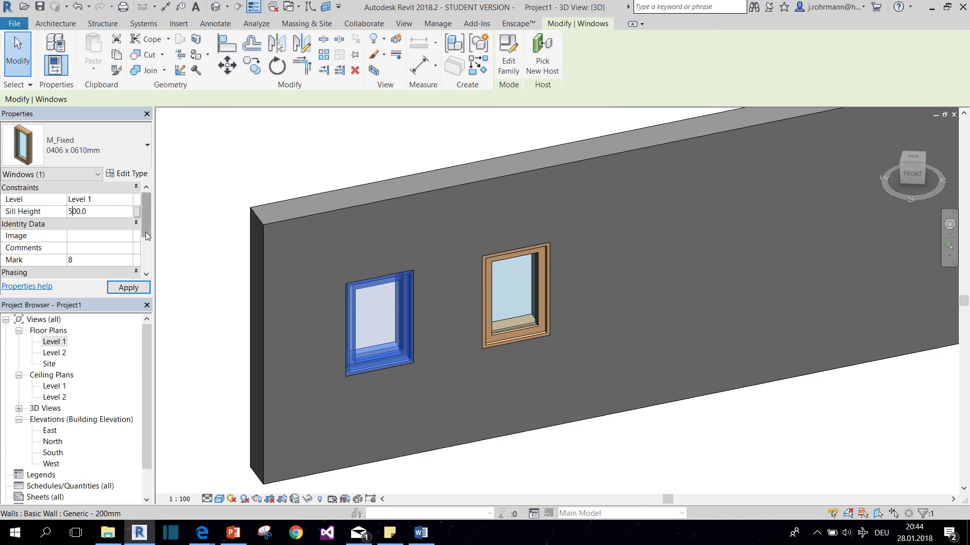
click(126, 289)
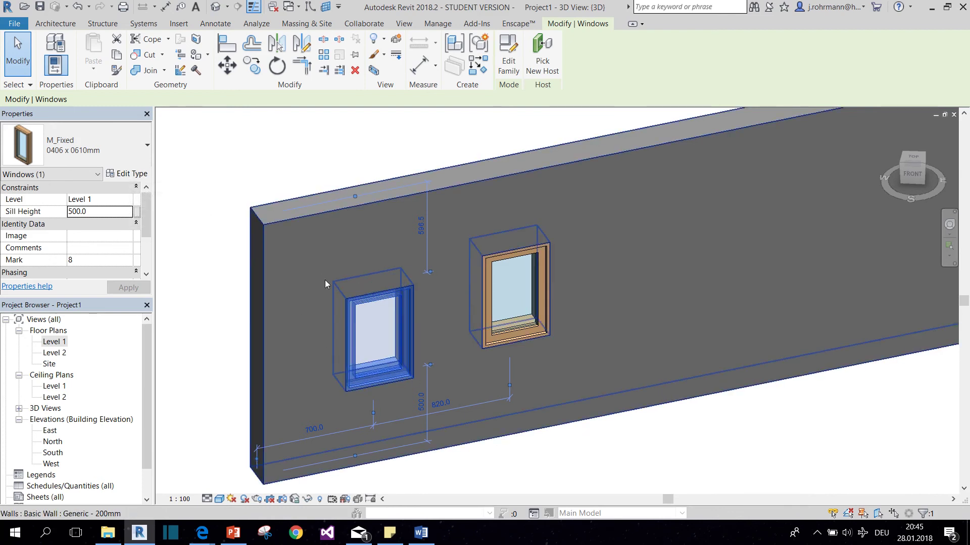
- Duplicate the selected window's M_Fixed 0406 x 0610mm type under the name 1 x 1 m
click(128, 175)
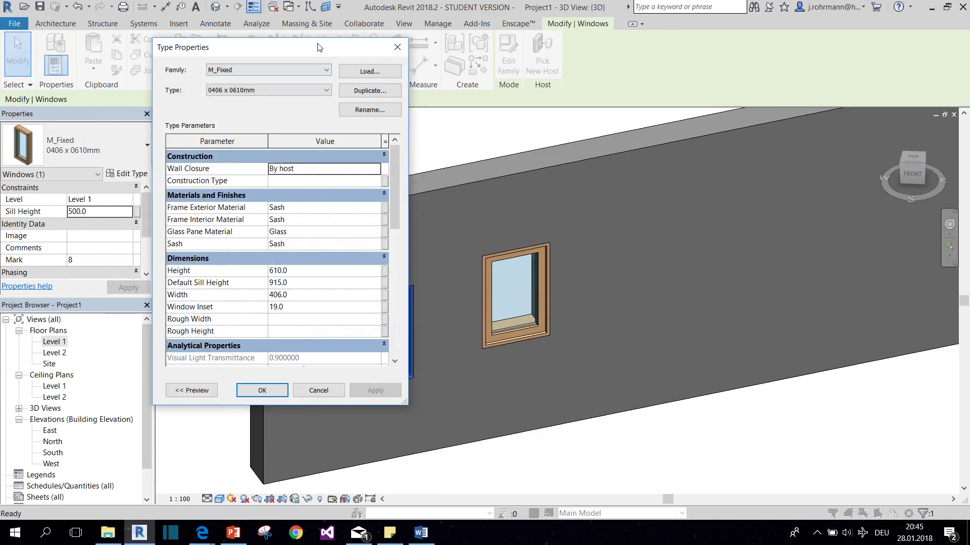
drag(335, 41, 278, 23)
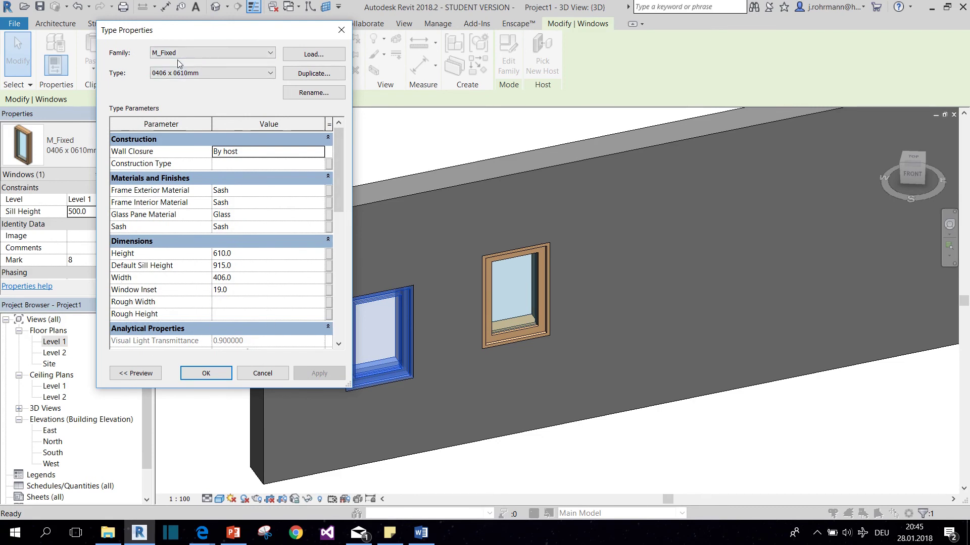
click(310, 75)
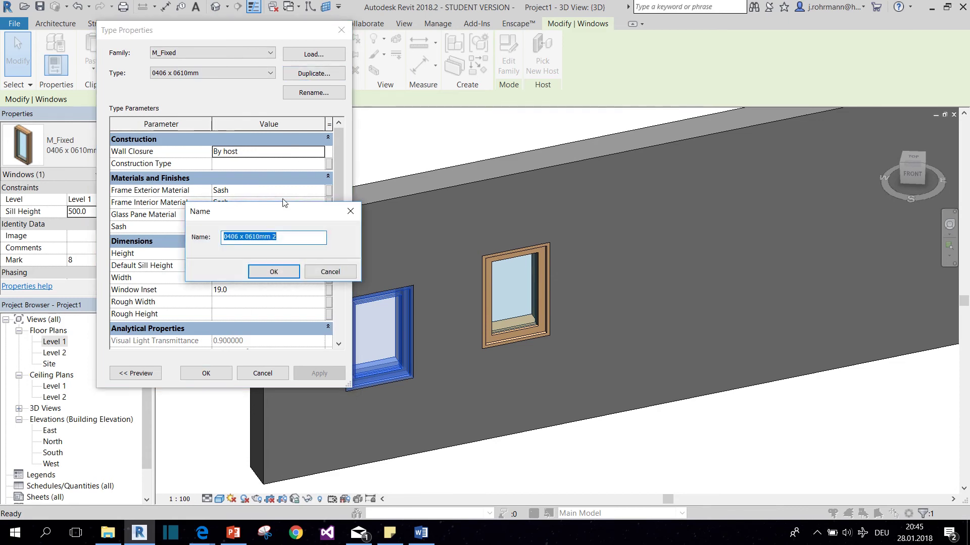
drag(286, 216, 264, 146)
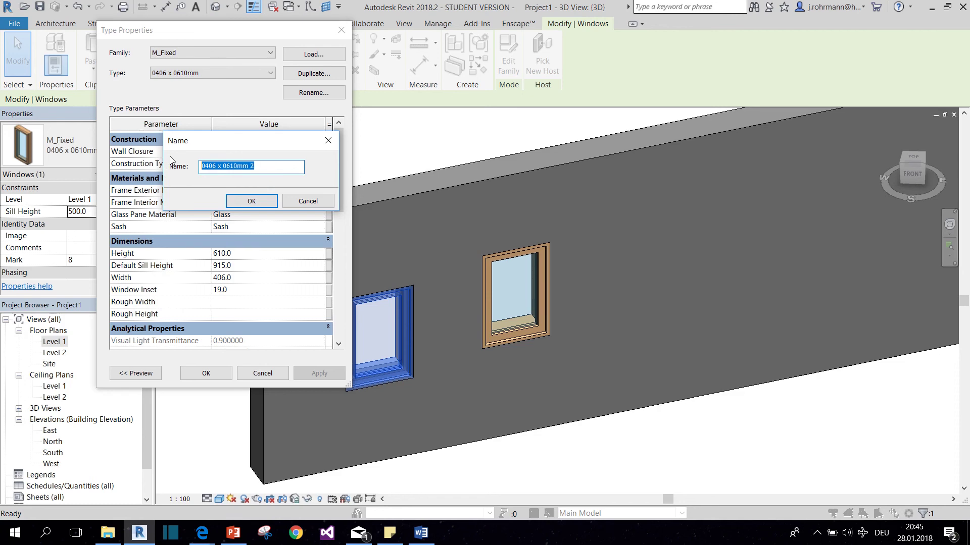
text(1 x 1 m)
click(252, 200)
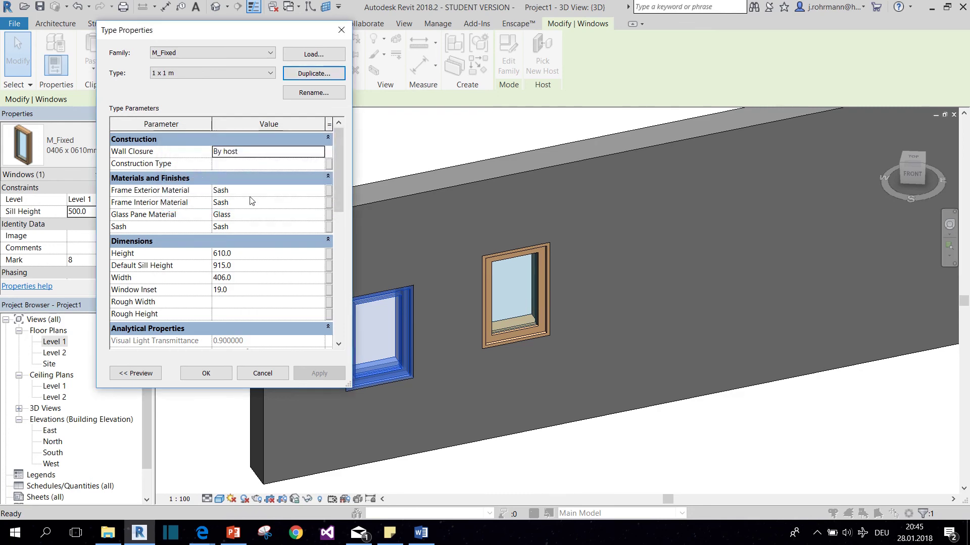
- Set the 1 x 1 m window type's height and width to 1000 mm, accept the changes and deselect the window
click(231, 255)
double_click(231, 256)
text(1)
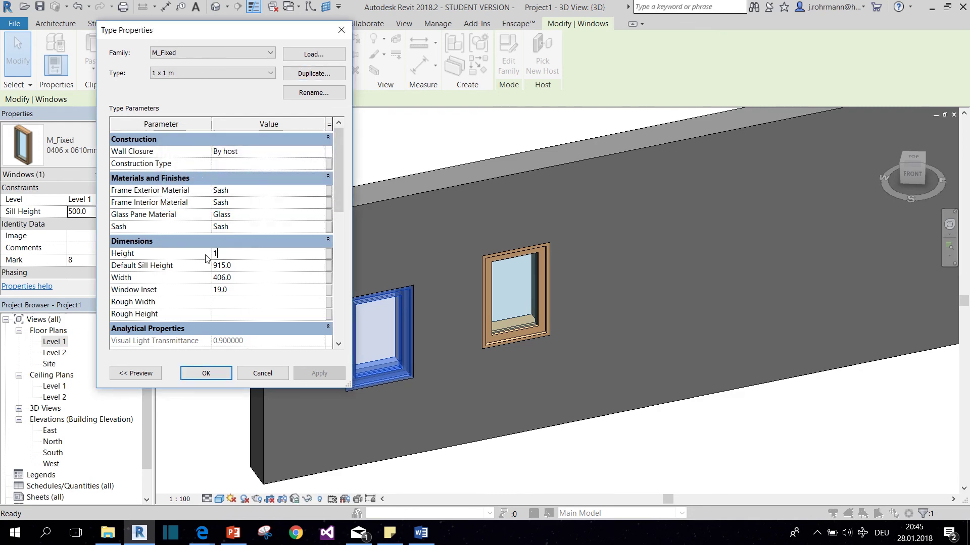
text(000)
click(241, 277)
double_click(240, 278)
text(100)
click(206, 374)
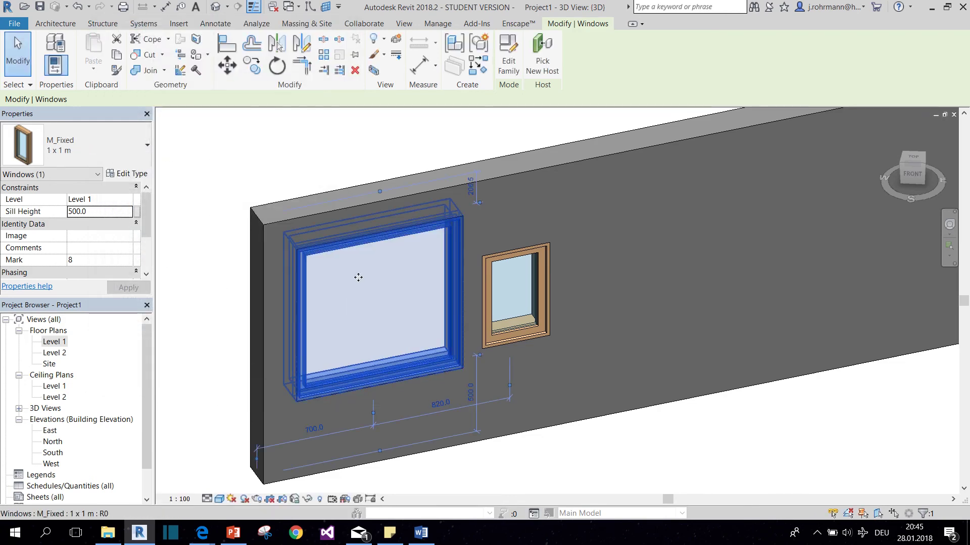
key(Escape)
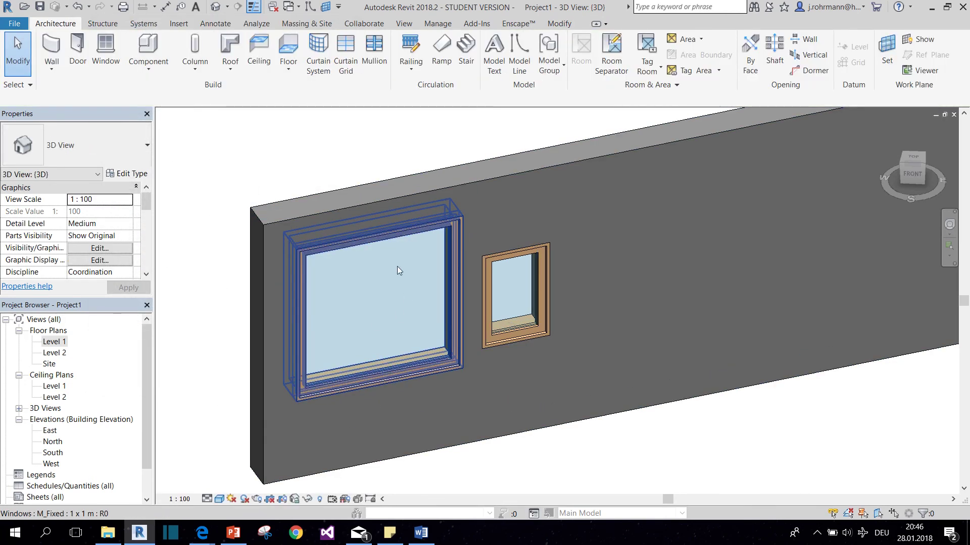
- Place an M_Fixed 1 x 1 m window in the wall about 960 mm beyond the small window, with a sill height of about 463 mm
click(106, 63)
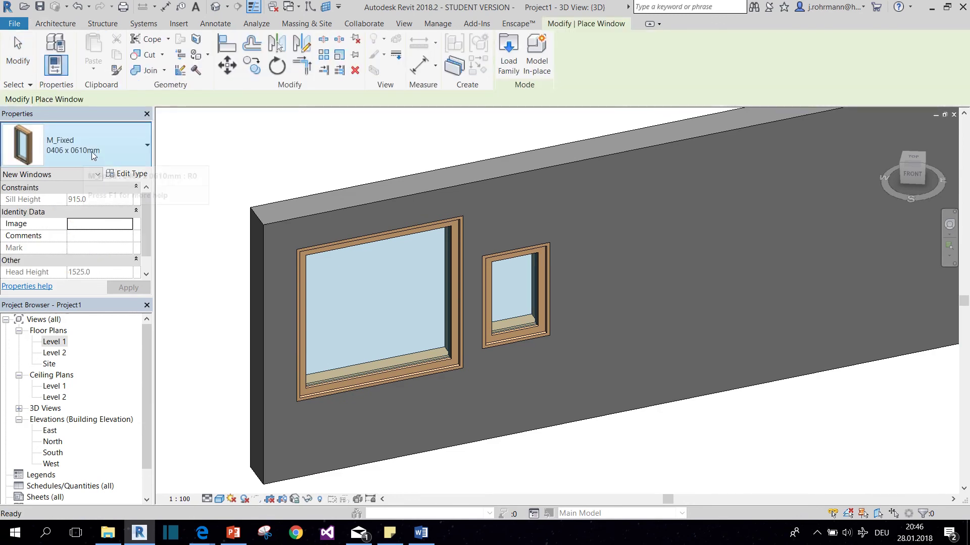
click(98, 152)
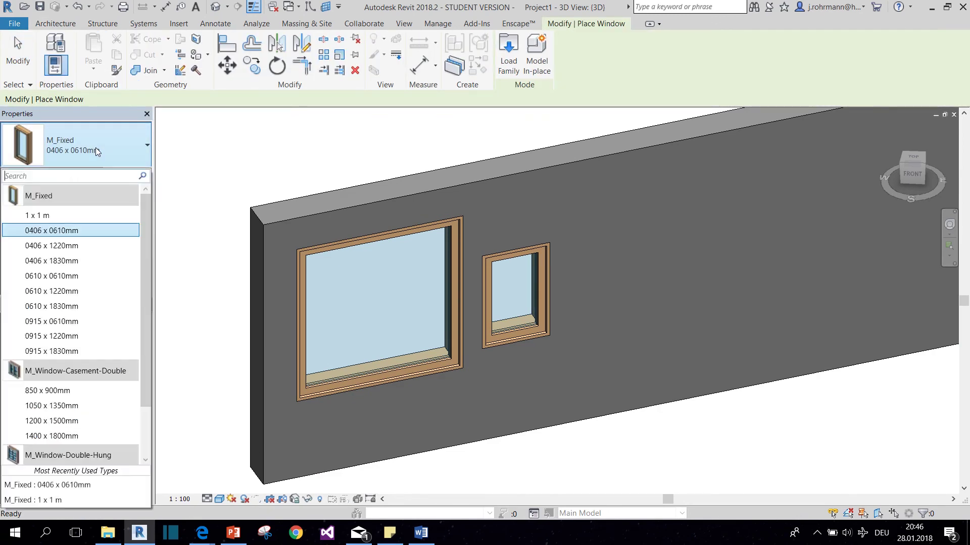
click(43, 221)
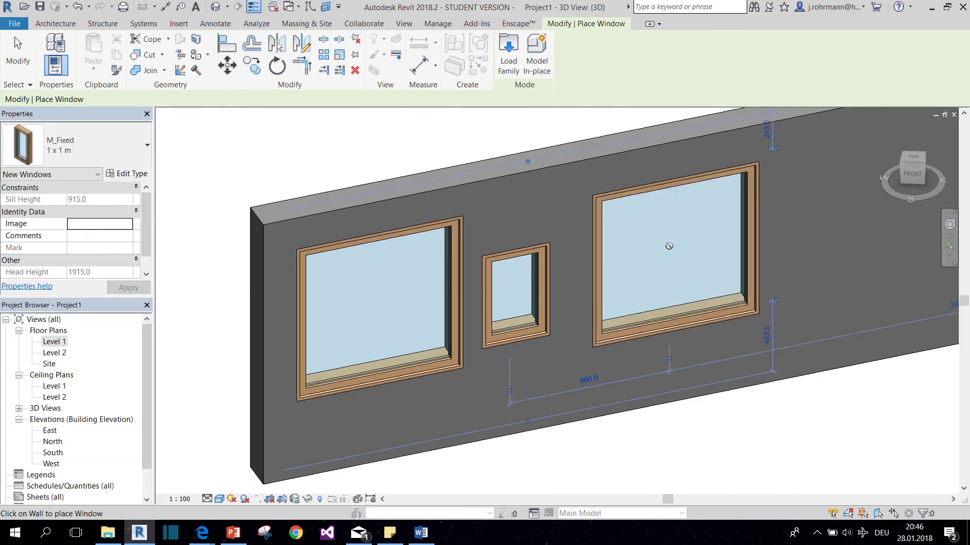
key(Escape)
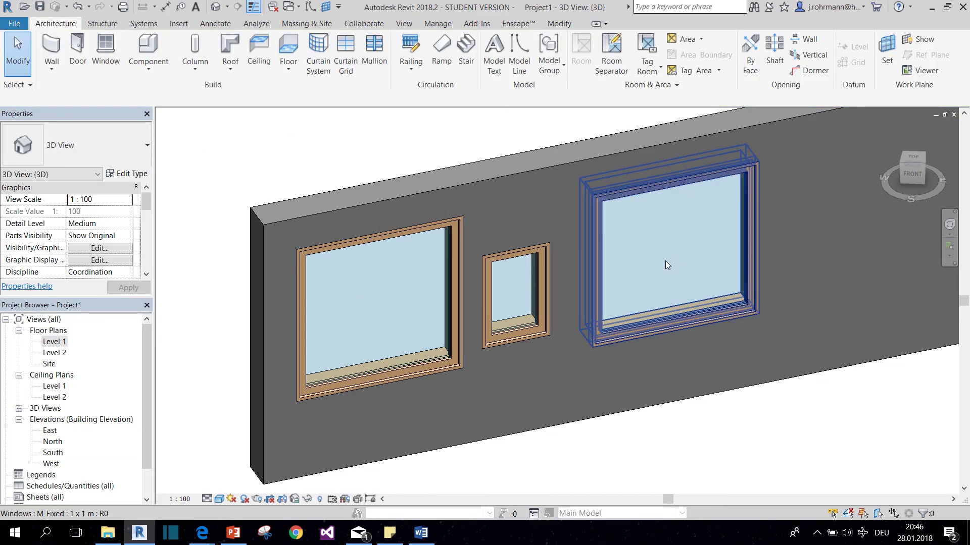
- Change the newly placed third window's type to M_Fixed 0406 x 0610mm and deselect it
click(634, 244)
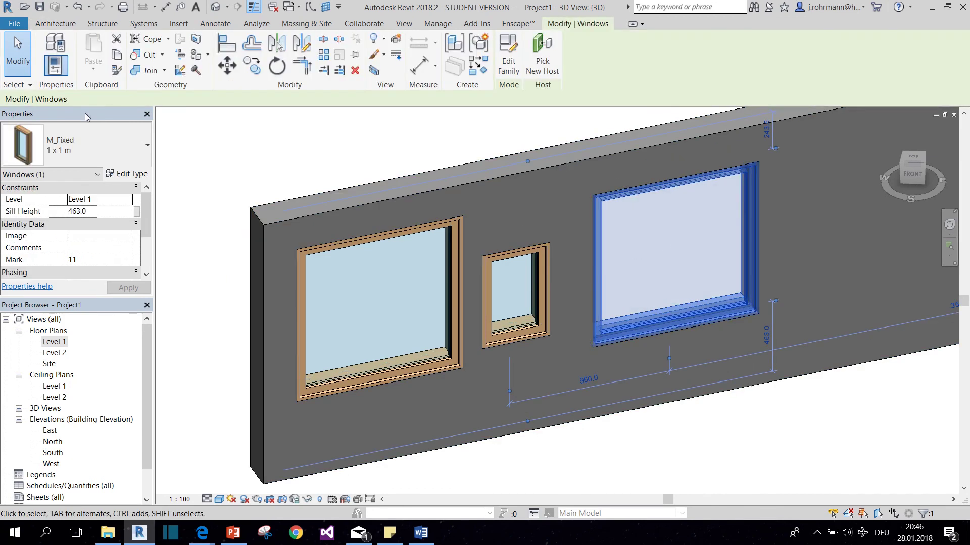
click(84, 144)
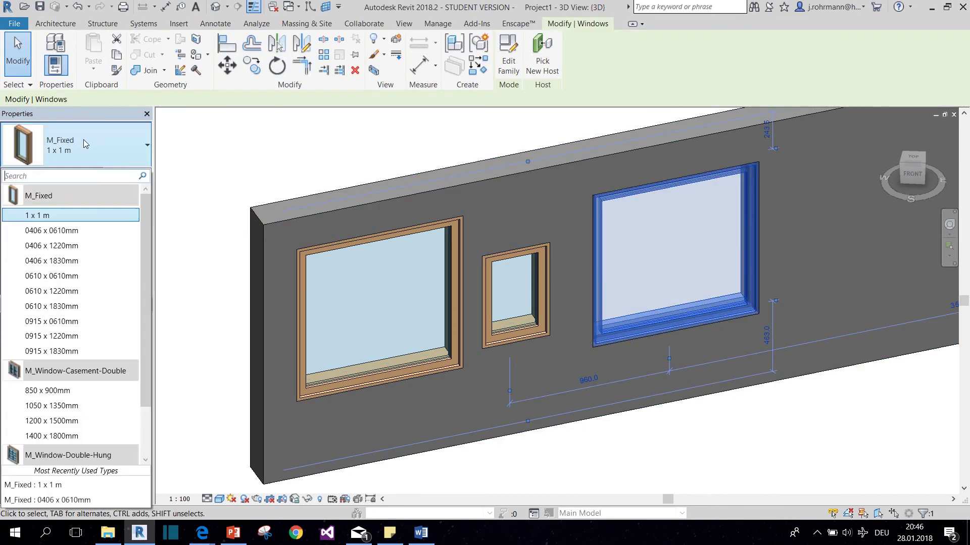
click(73, 232)
click(276, 183)
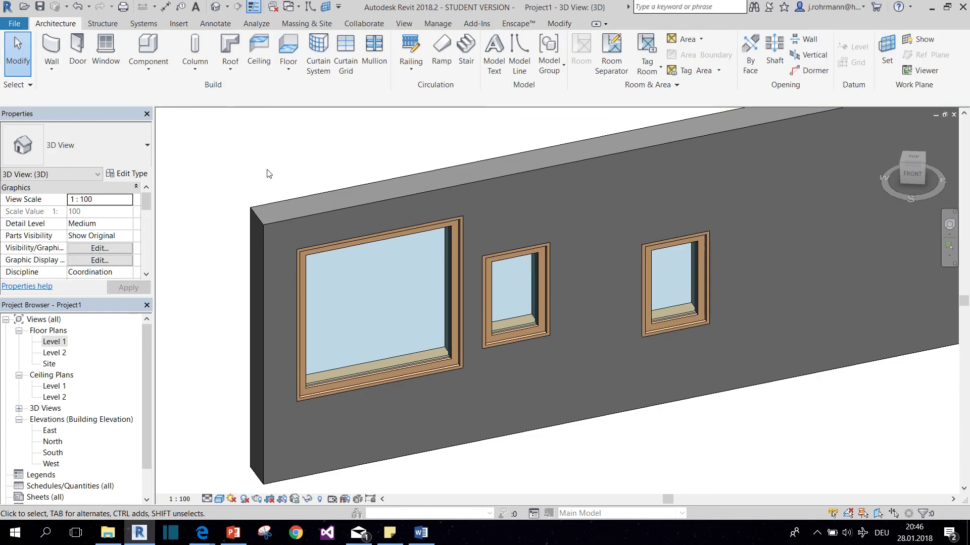